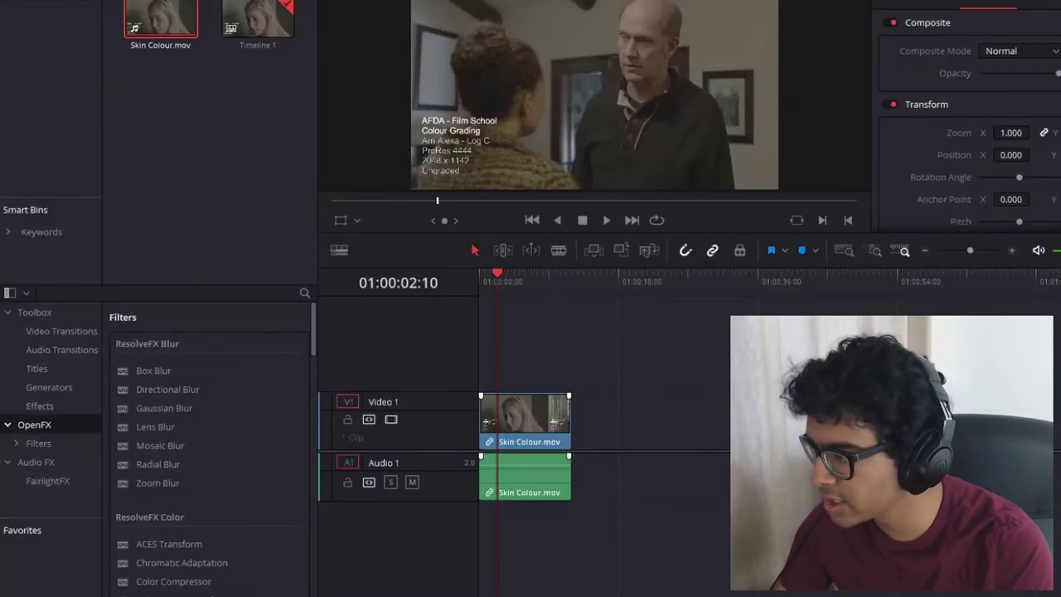
# - Select the Skin Colour.mov clip on the V1 track of Timeline 1
pyautogui.click(511, 418)
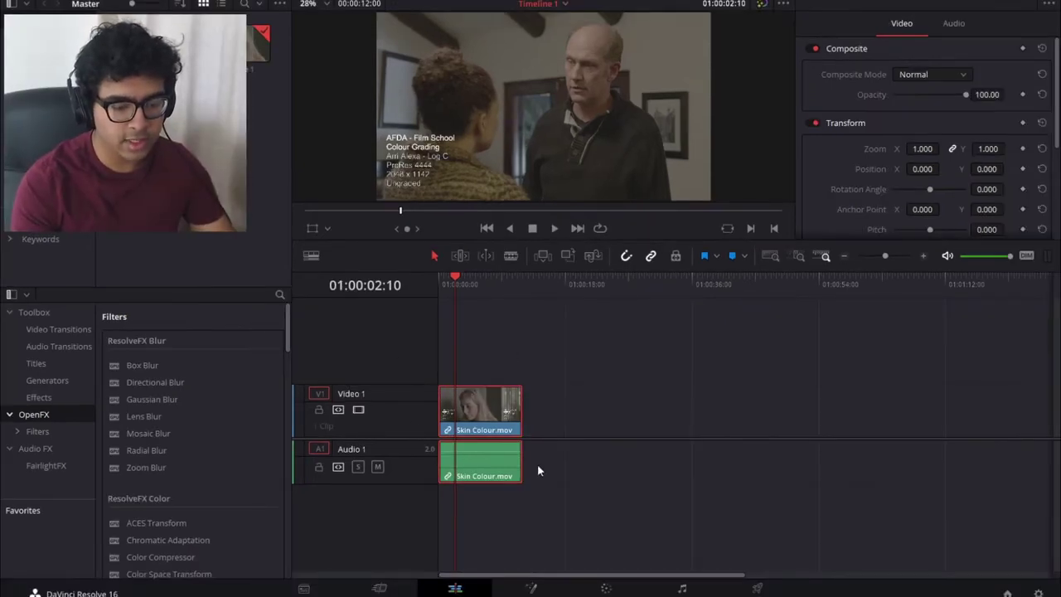
# - Go to the Color page and move the playhead to the sunflower shot at 01:00:07:10
pyautogui.click(606, 588)
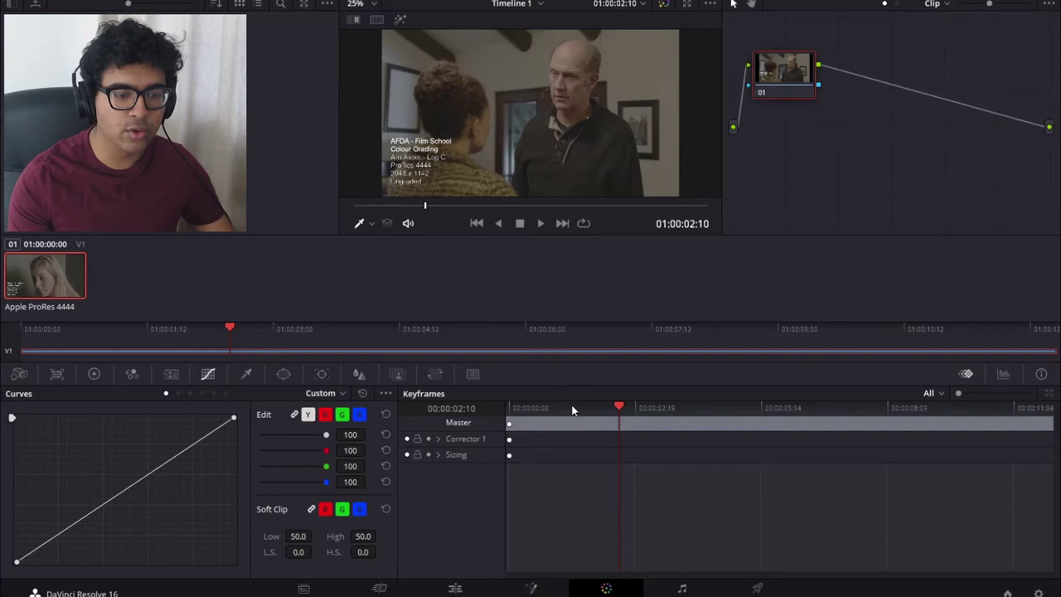
pyautogui.click(572, 204)
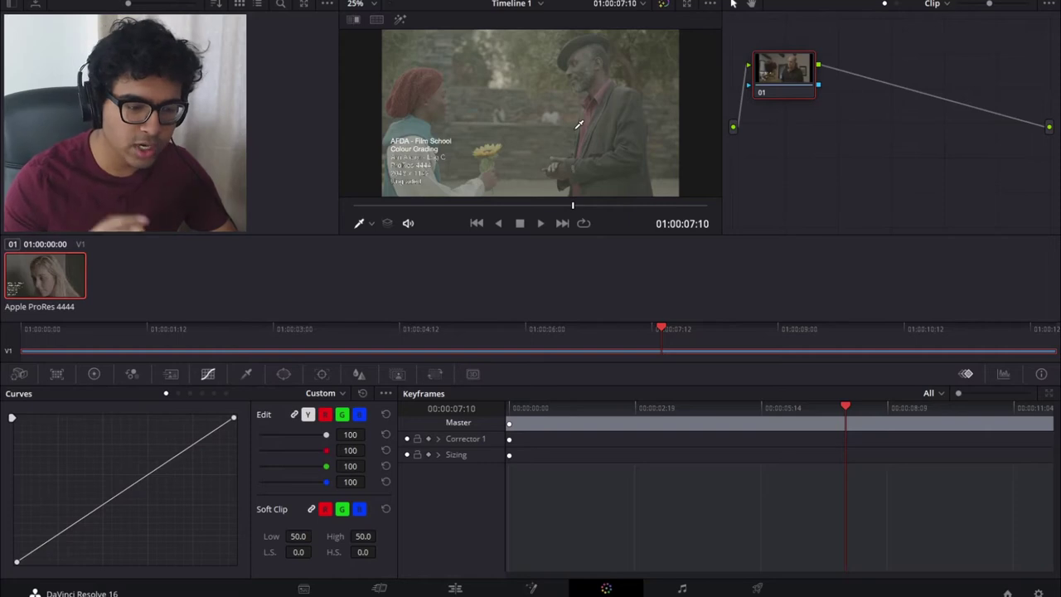
# - Add a serial node 02 after node 01 using Add Node > Add Serial
pyautogui.rightClick(785, 72)
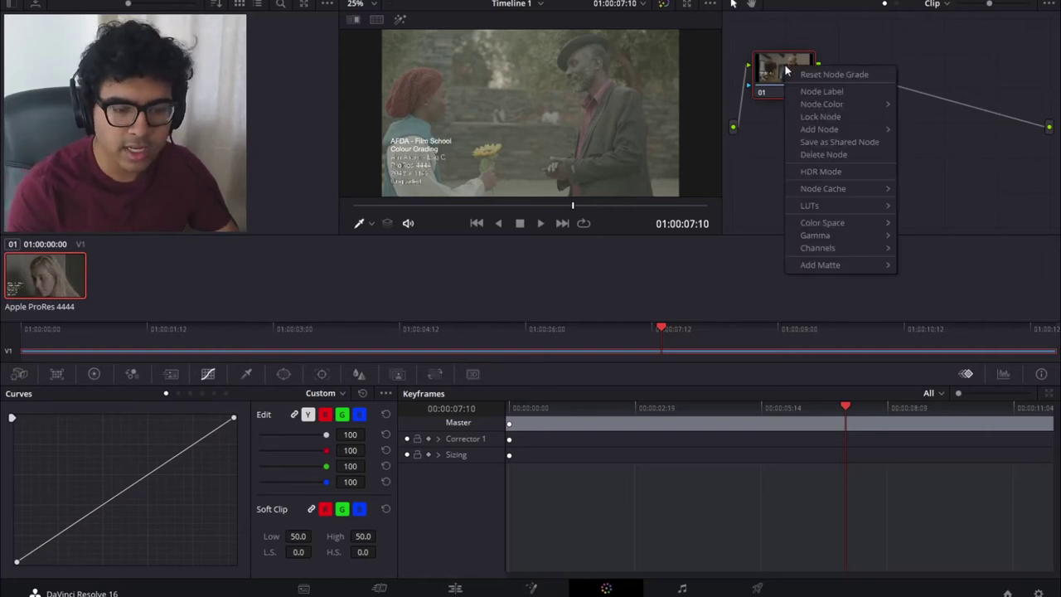
pyautogui.moveTo(838, 128)
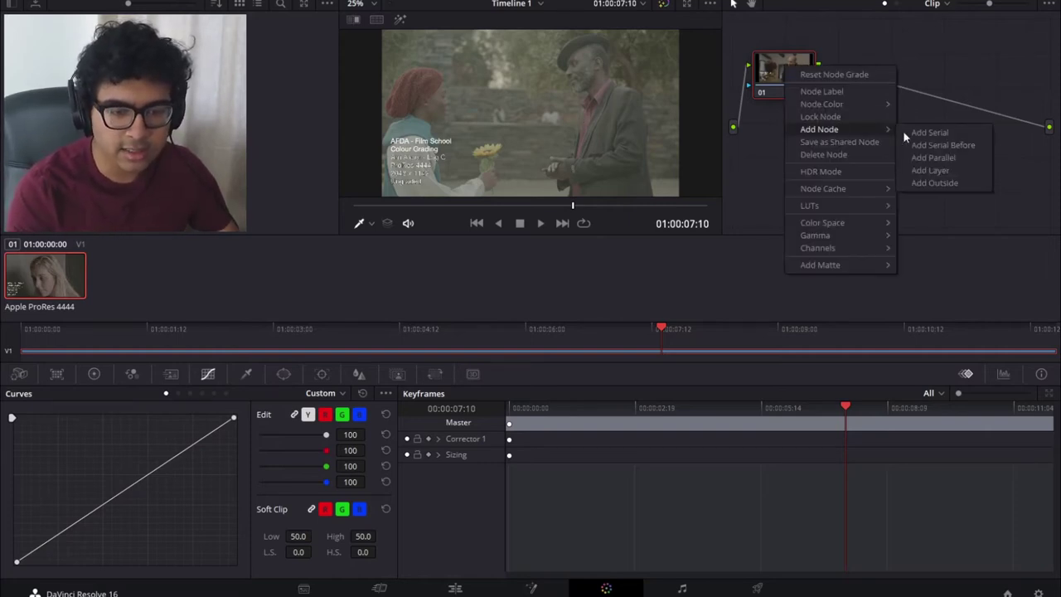
pyautogui.click(936, 133)
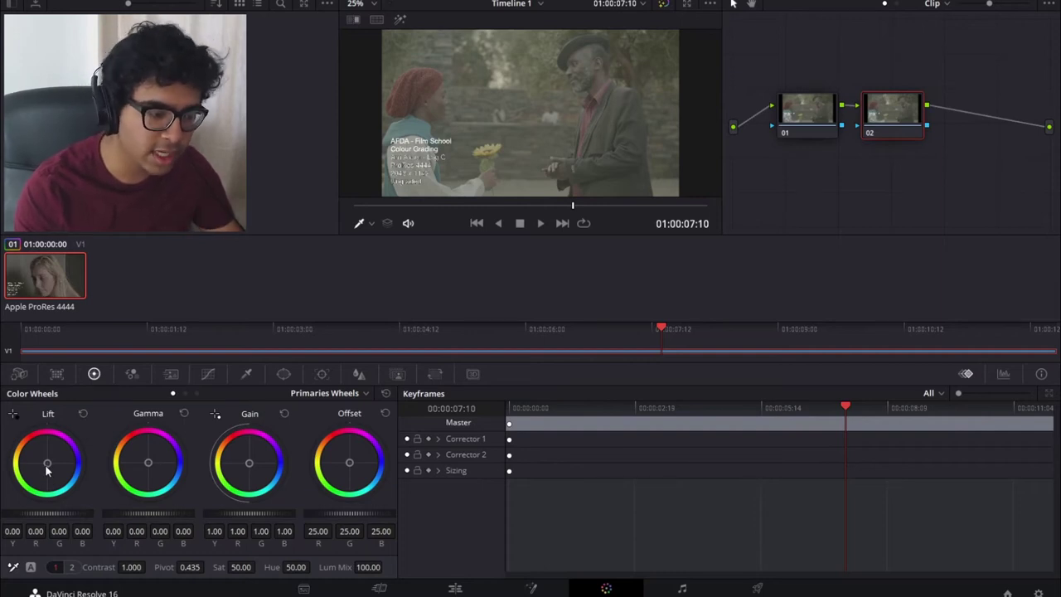
# - Nudge the Lift, Gamma and Offset wheels, warming Offset to 24.02/24.93/24.73 RGB
pyautogui.moveTo(47, 462); pyautogui.dragTo(46, 462)
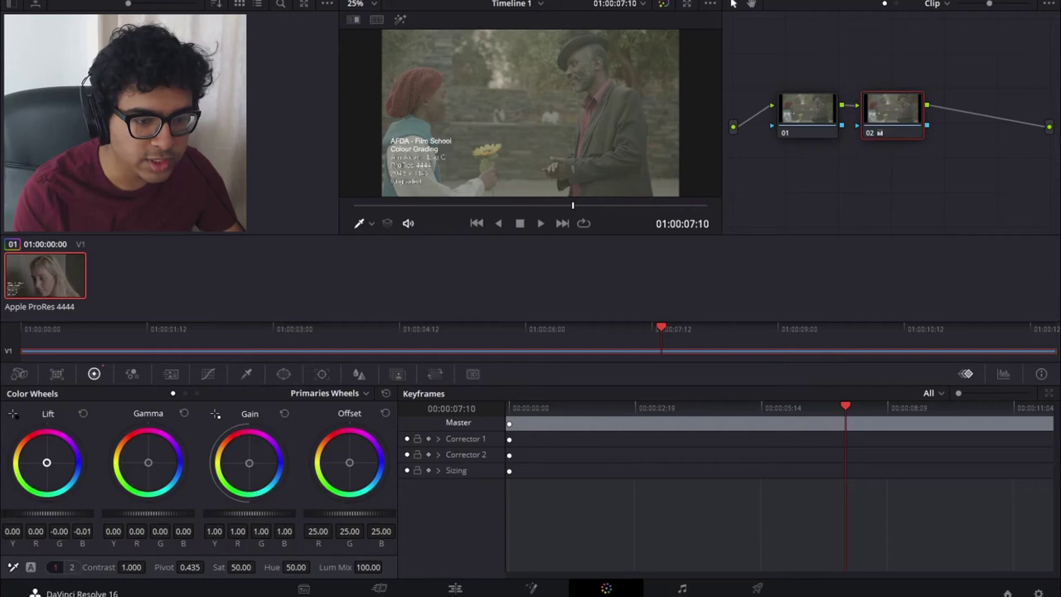
pyautogui.moveTo(152, 468); pyautogui.dragTo(151, 468)
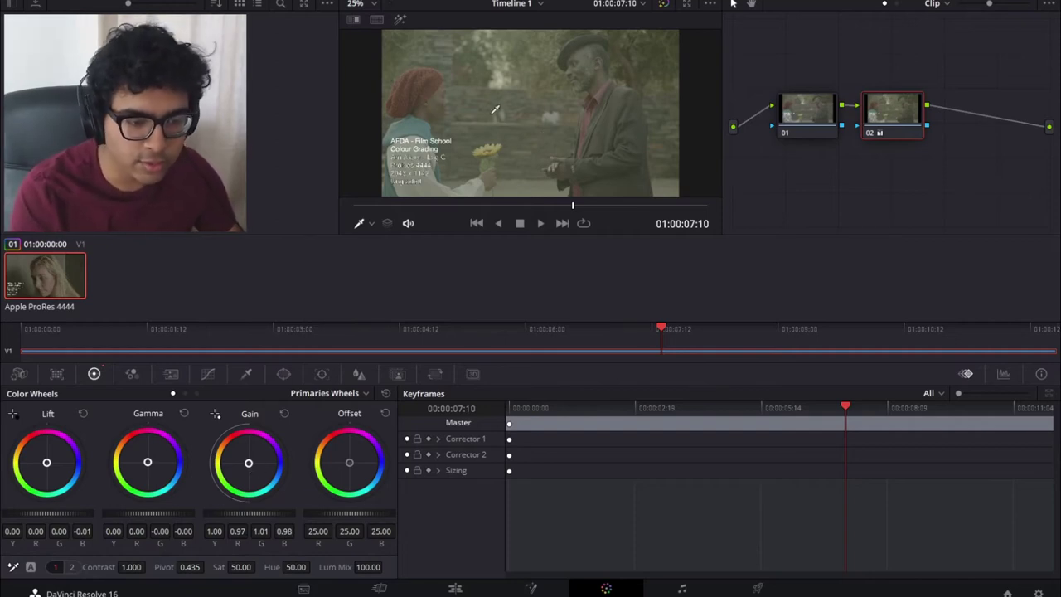
pyautogui.moveTo(353, 472); pyautogui.dragTo(349, 462)
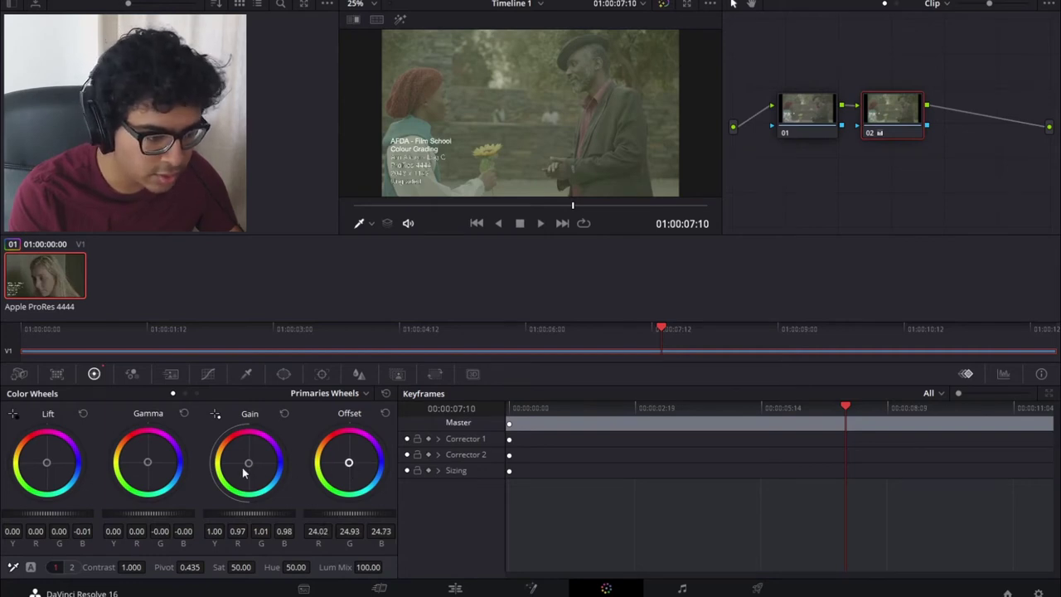
pyautogui.moveTo(148, 462); pyautogui.dragTo(147, 463)
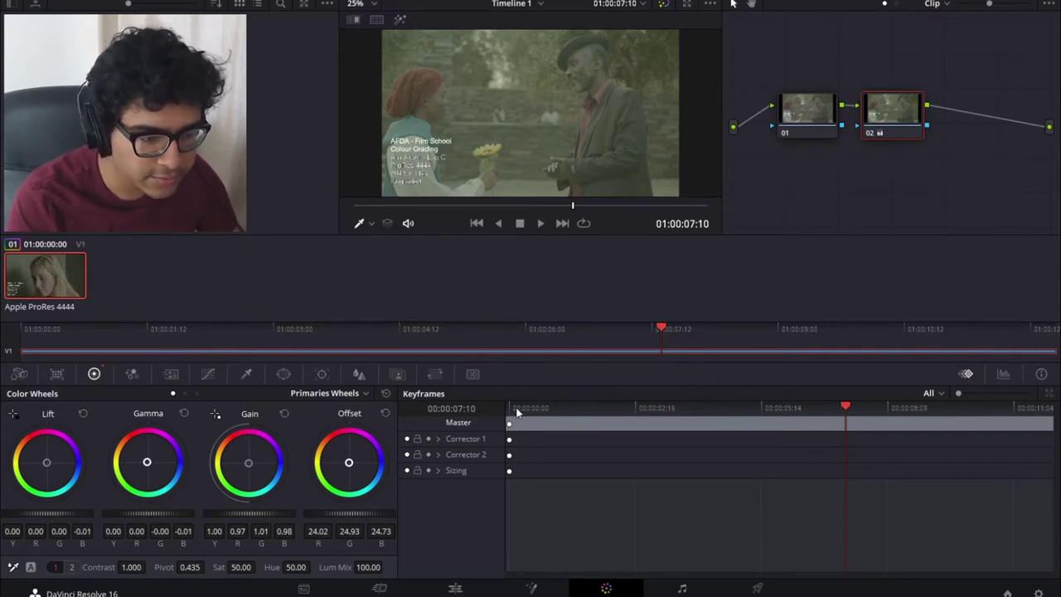
# - In Primaries Bars, lower Lift Y to -0.02 and Offset G to 22.40
pyautogui.click(185, 394)
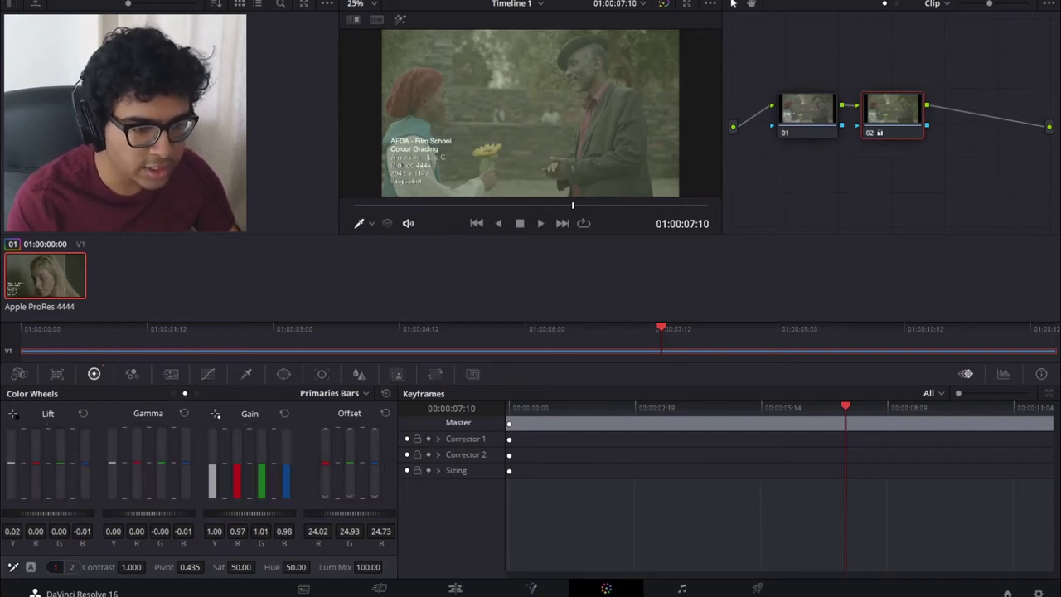
pyautogui.moveTo(10, 463); pyautogui.dragTo(10, 465)
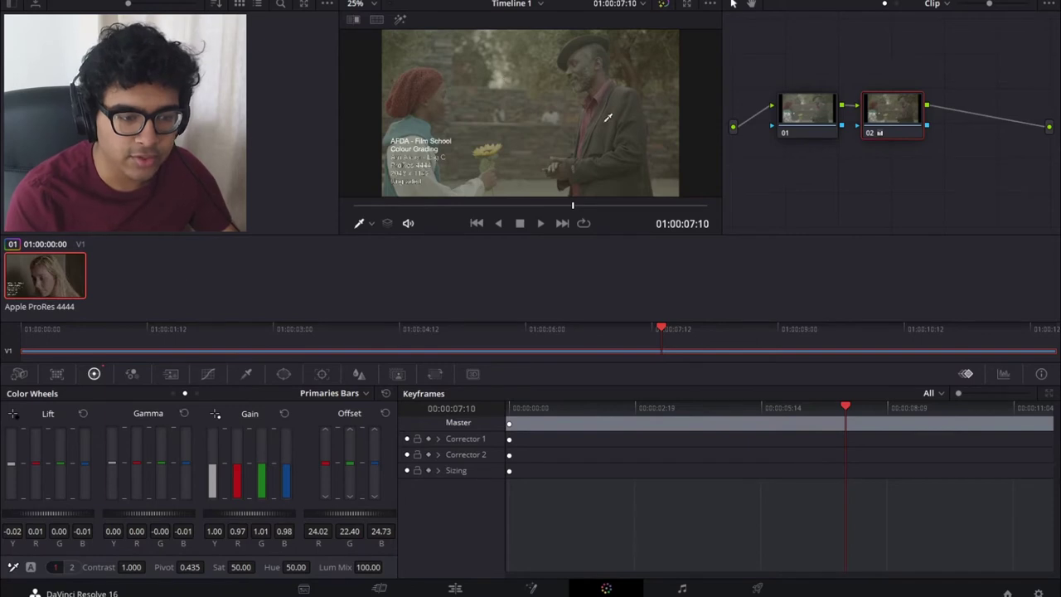
# - Open the Curves palette and cycle through the Hue, Lum and Sat curve modes back to Custom
pyautogui.click(209, 375)
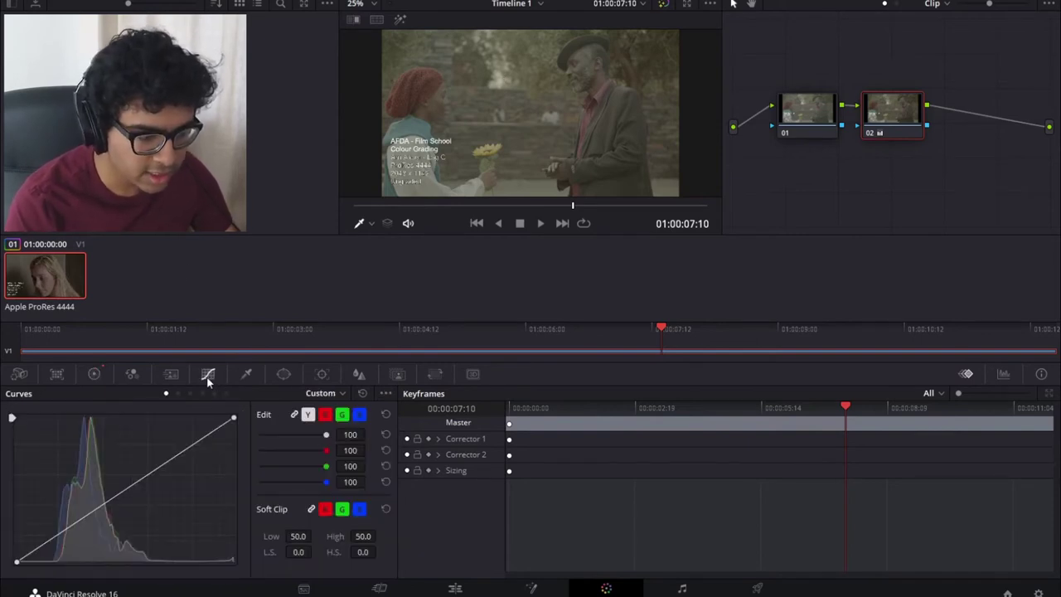
pyautogui.click(178, 395)
pyautogui.click(190, 394)
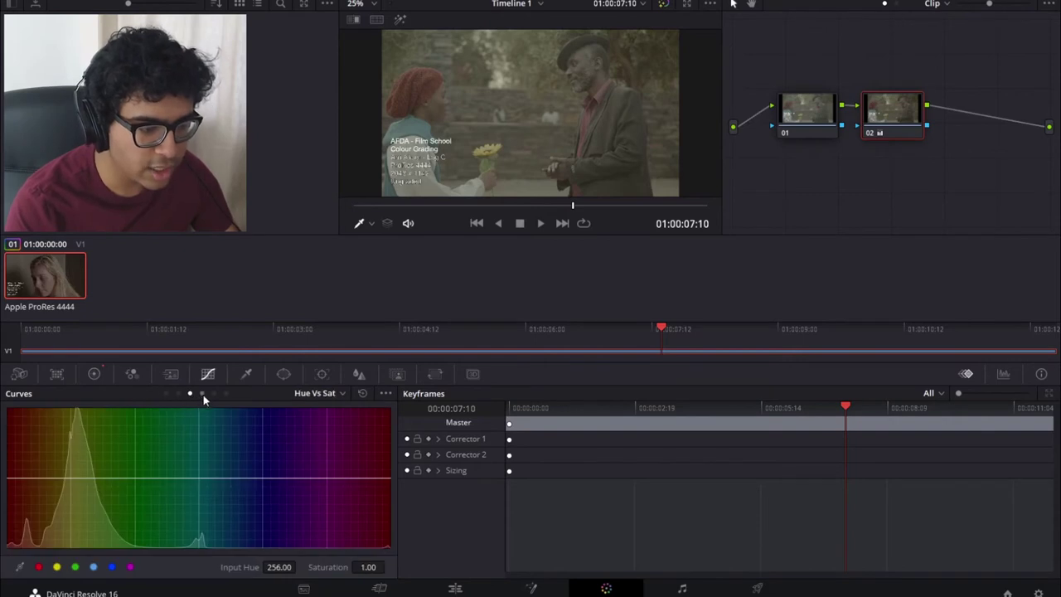
pyautogui.click(202, 395)
pyautogui.click(214, 394)
pyautogui.click(225, 395)
pyautogui.click(165, 395)
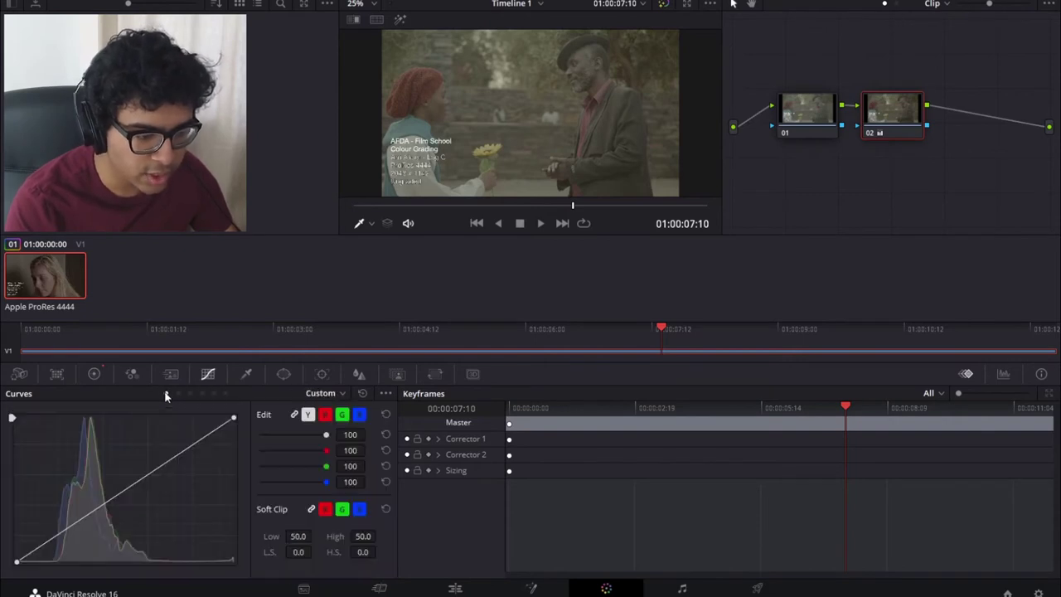
pyautogui.click(179, 395)
pyautogui.click(190, 395)
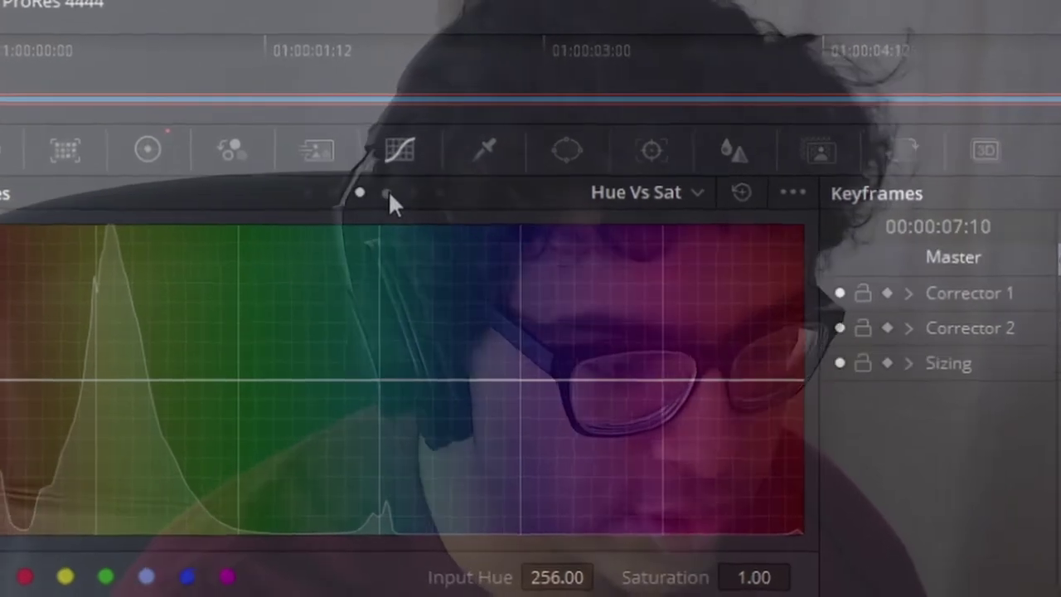
pyautogui.click(386, 193)
pyautogui.click(413, 192)
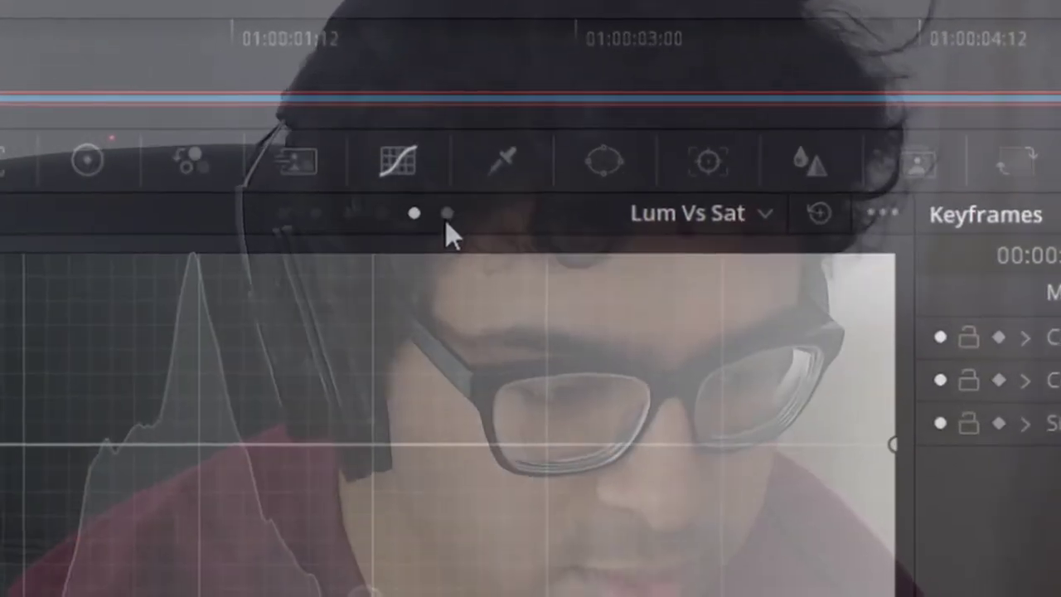
pyautogui.click(449, 220)
pyautogui.click(278, 219)
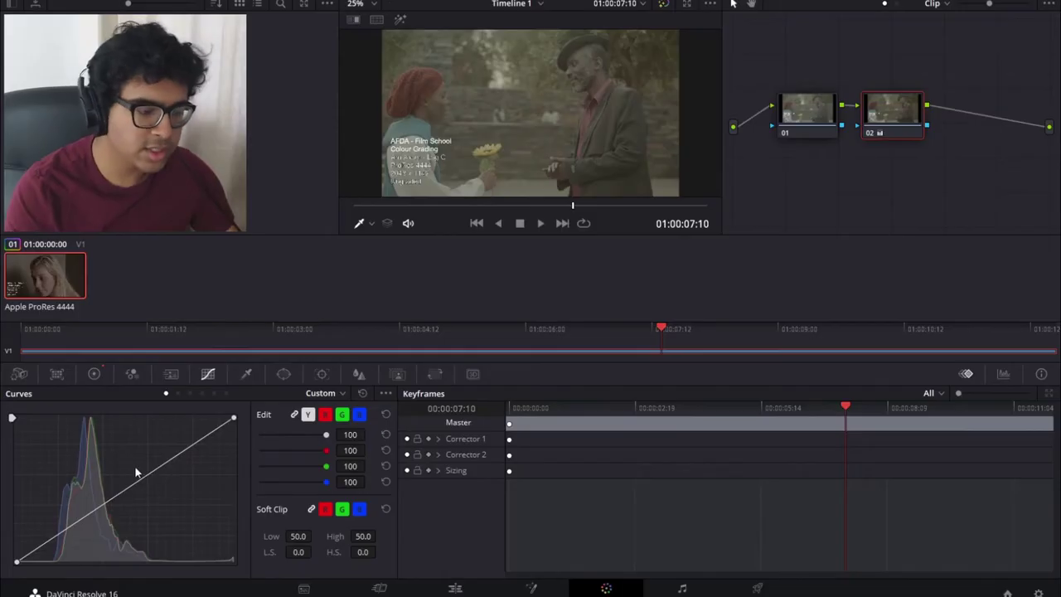
# - Shape a two-point S-curve on the Custom curve, deepening shadows and brightening highlights
pyautogui.click(82, 518)
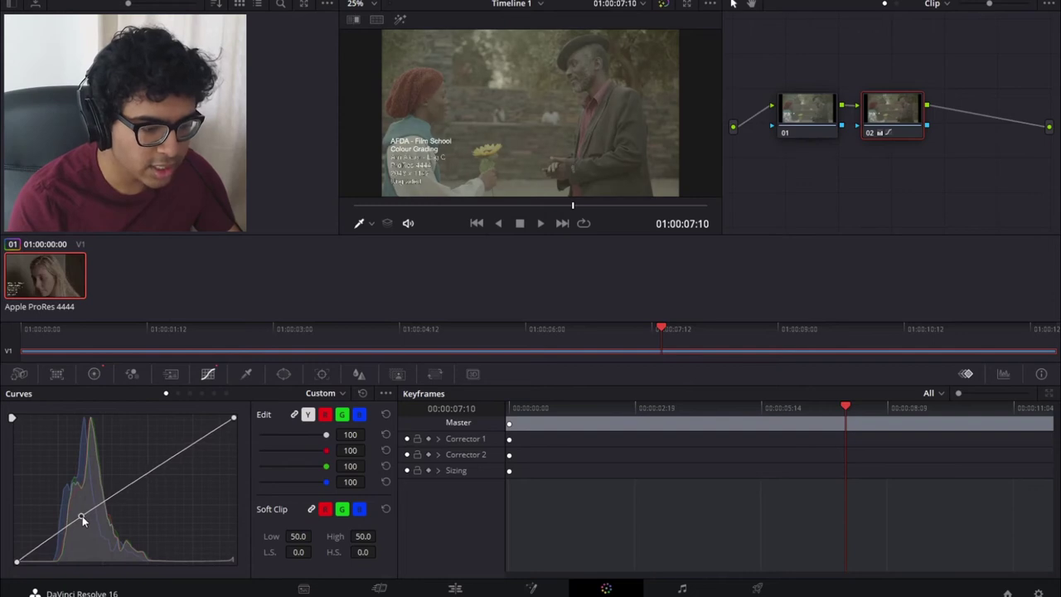
pyautogui.moveTo(79, 520); pyautogui.dragTo(69, 547)
pyautogui.moveTo(199, 444)
pyautogui.mouseDown()
pyautogui.moveTo(171, 420)
pyautogui.moveTo(189, 438)
pyautogui.mouseUp()
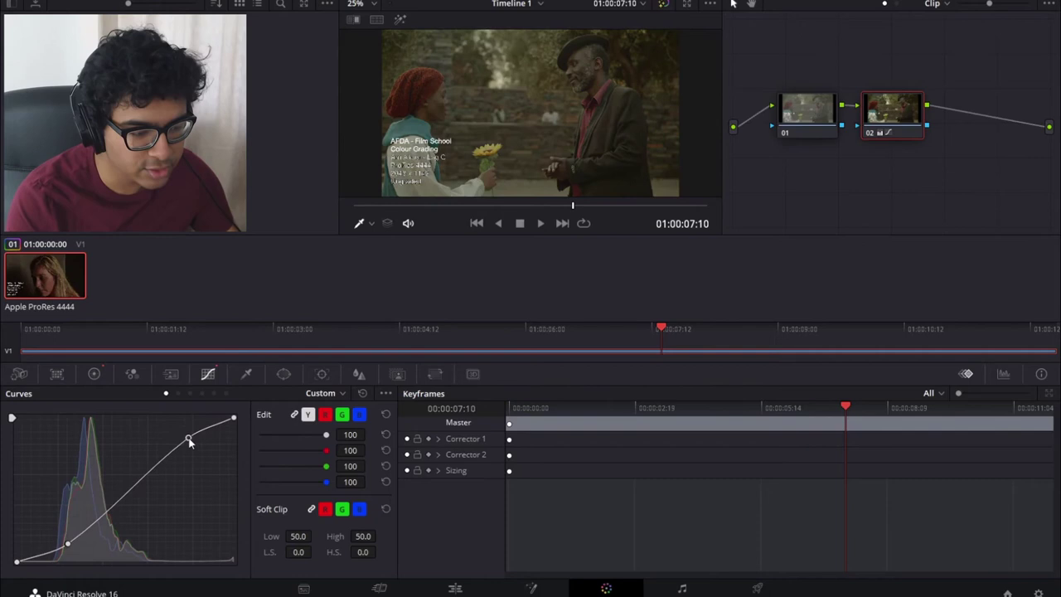
pyautogui.moveTo(69, 543); pyautogui.dragTo(66, 547)
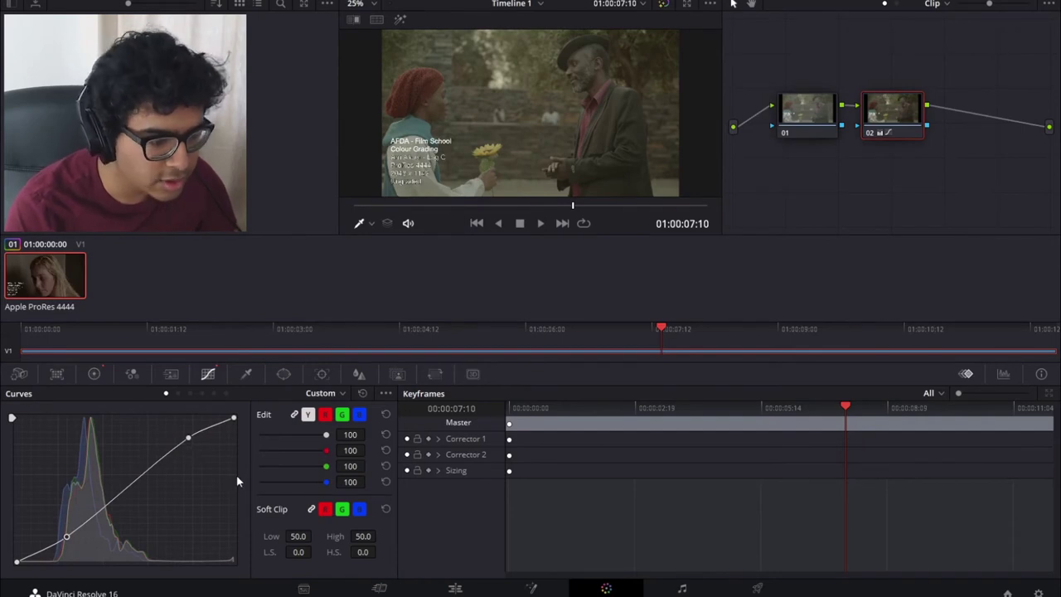
pyautogui.click(177, 394)
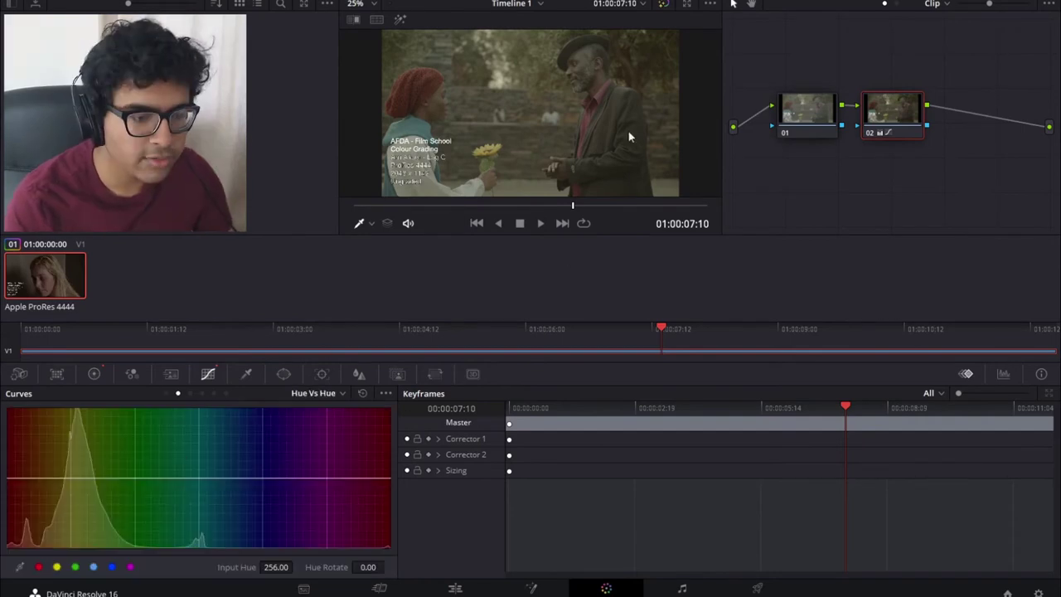
# - Add serial node 03 after node 02 and reposition it in the node graph
pyautogui.rightClick(897, 116)
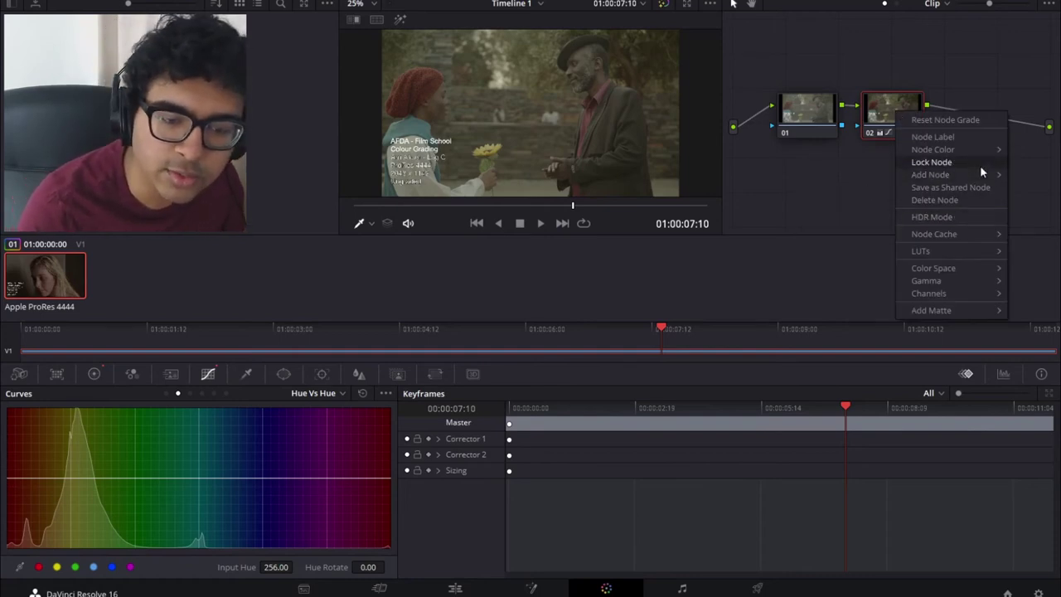
pyautogui.moveTo(967, 176)
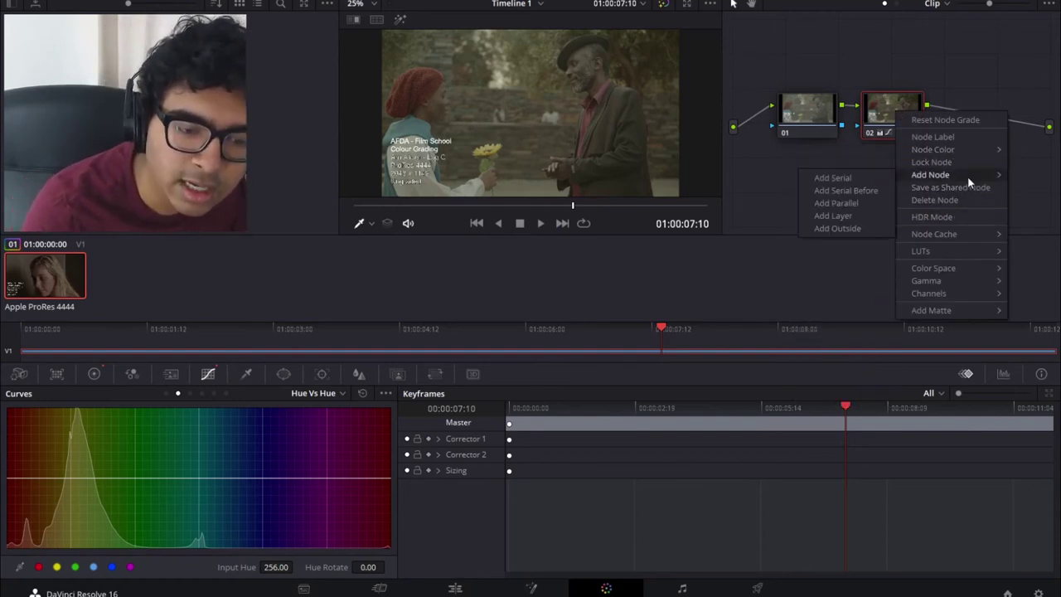
pyautogui.click(861, 177)
pyautogui.click(904, 131)
pyautogui.moveTo(904, 131); pyautogui.dragTo(878, 80)
pyautogui.moveTo(952, 71); pyautogui.dragTo(968, 95)
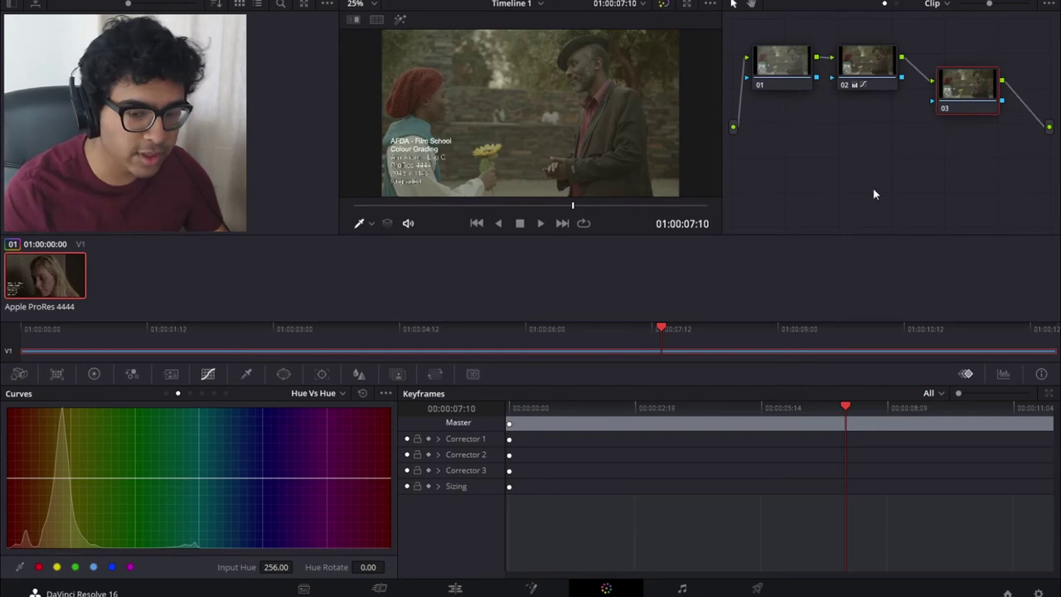
# - On the Hue vs Sat curve, bracket the orange-yellow hues and raise their saturation
pyautogui.click(189, 394)
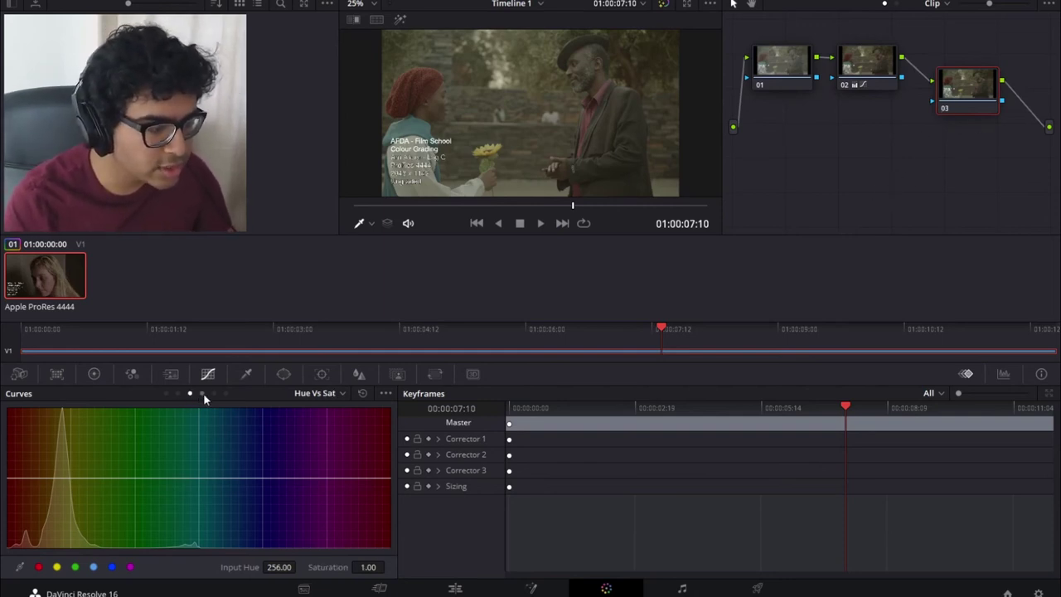
pyautogui.hotkey('ctrl', '\\')
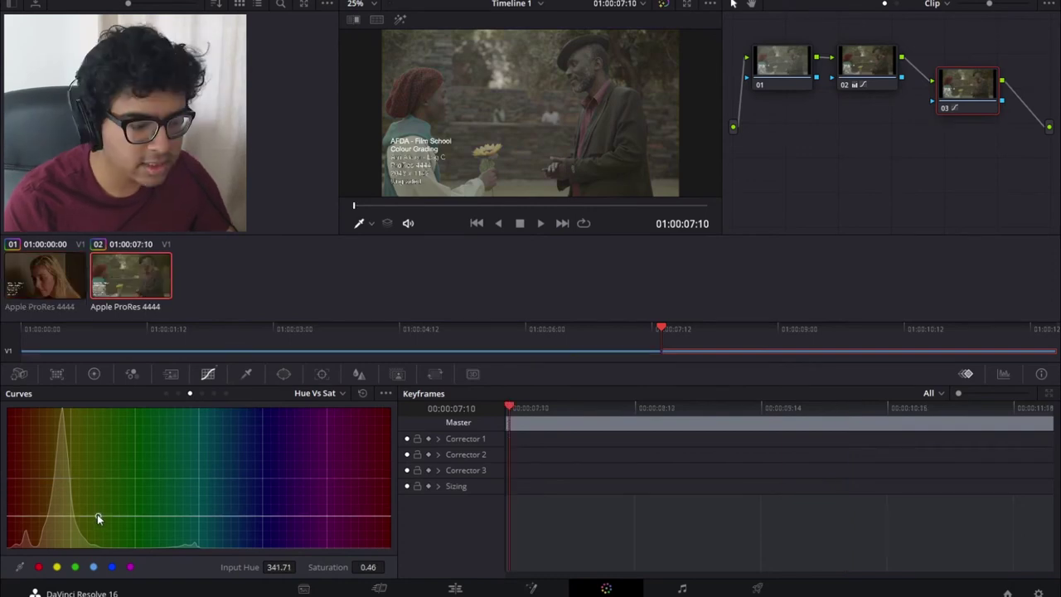
pyautogui.moveTo(99, 478)
pyautogui.mouseDown()
pyautogui.moveTo(98, 551)
pyautogui.moveTo(108, 406)
pyautogui.moveTo(110, 481)
pyautogui.mouseUp()
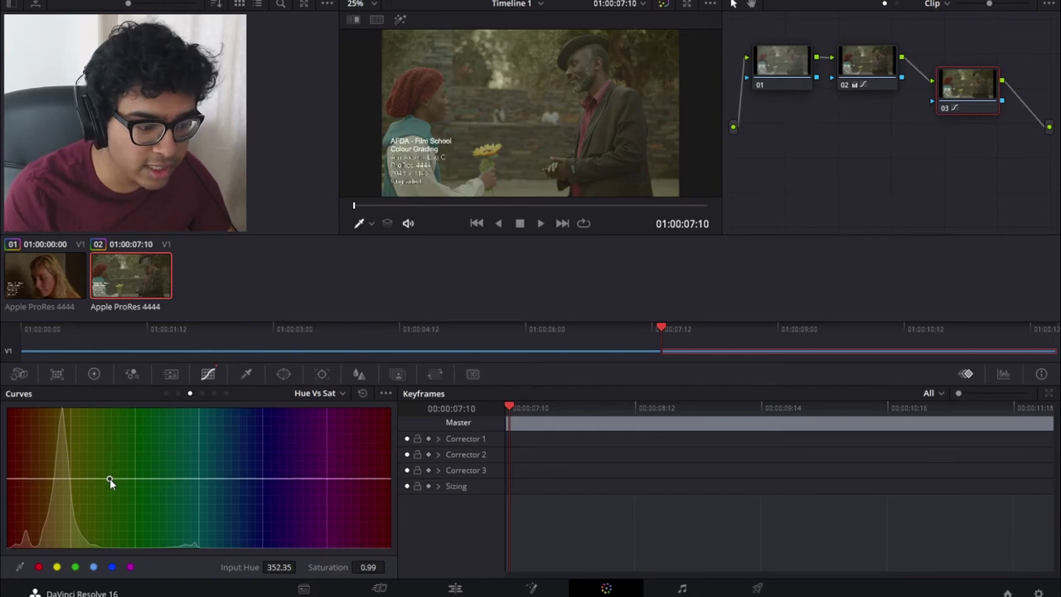
pyautogui.click(59, 479)
pyautogui.click(79, 478)
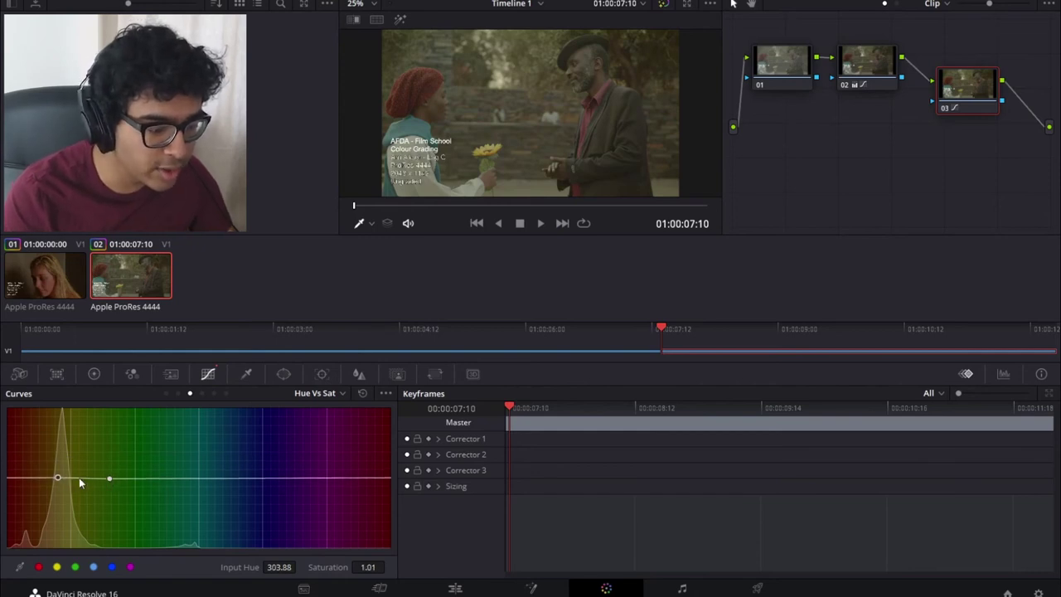
pyautogui.moveTo(78, 479)
pyautogui.mouseDown()
pyautogui.moveTo(78, 461)
pyautogui.moveTo(124, 479)
pyautogui.moveTo(71, 454)
pyautogui.moveTo(63, 427)
pyautogui.moveTo(70, 460)
pyautogui.mouseUp()
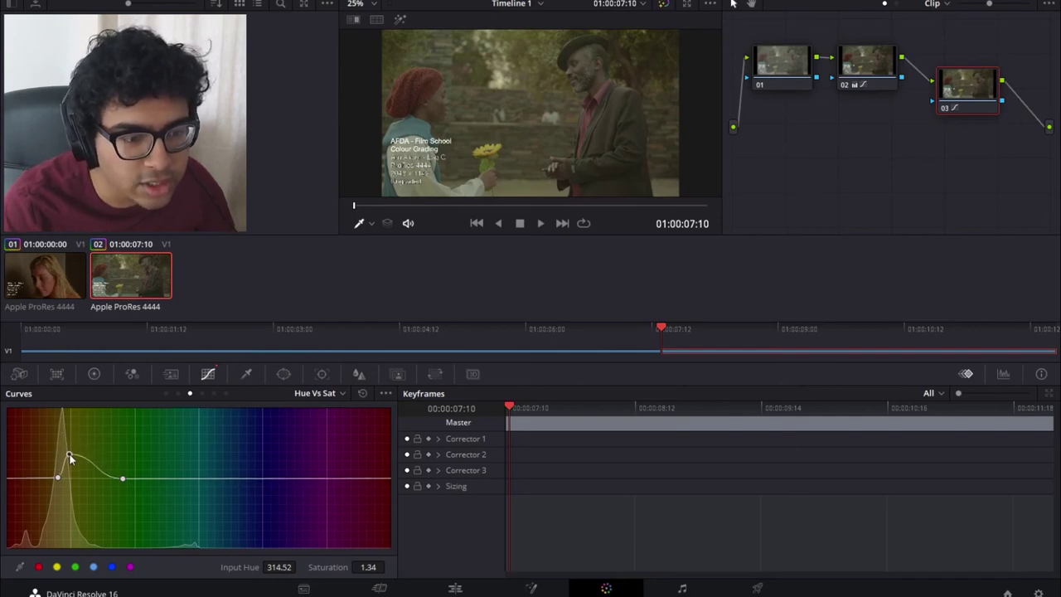
pyautogui.click(315, 393)
# - On Hue vs Lum, bracket the orange-yellow range and lift it to Lum Gain 1.54
pyautogui.click(325, 398)
pyautogui.click(79, 479)
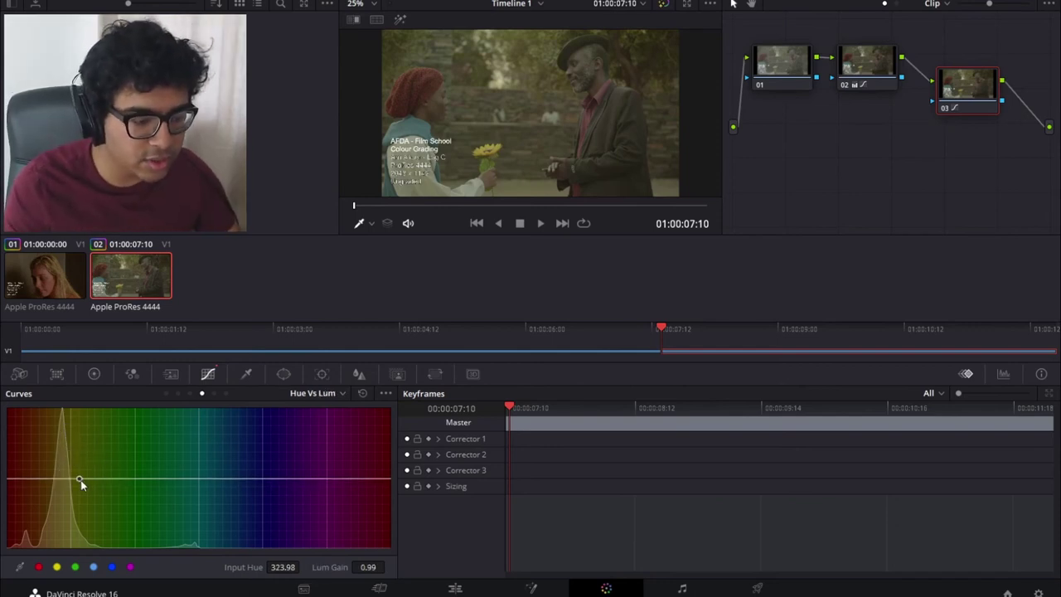
pyautogui.moveTo(80, 486); pyautogui.dragTo(90, 402)
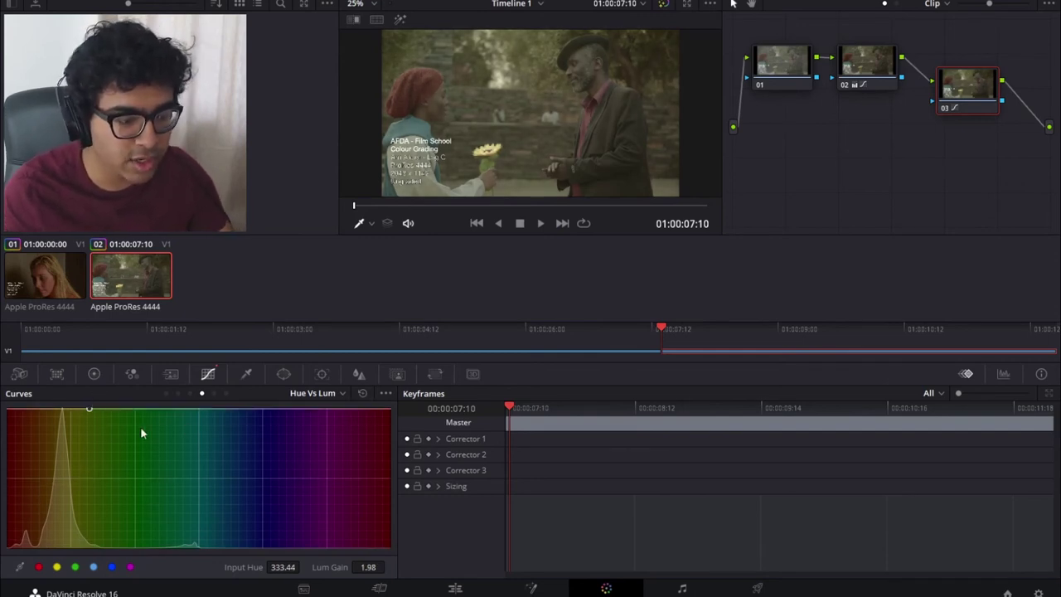
pyautogui.moveTo(88, 409); pyautogui.dragTo(92, 479)
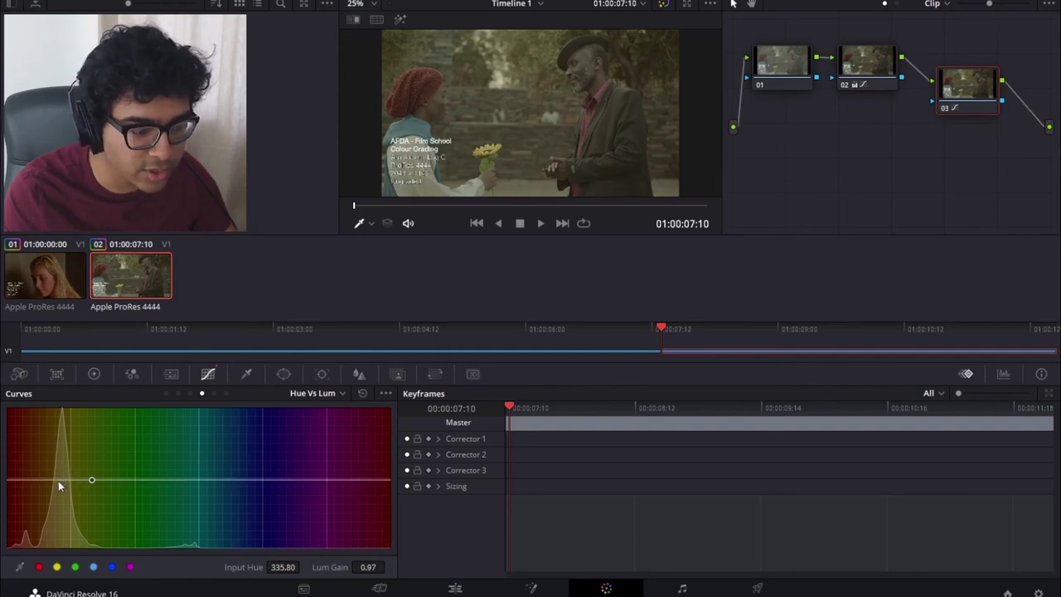
pyautogui.click(58, 480)
pyautogui.click(71, 480)
pyautogui.moveTo(72, 481); pyautogui.dragTo(68, 540)
pyautogui.moveTo(68, 577); pyautogui.dragTo(69, 445)
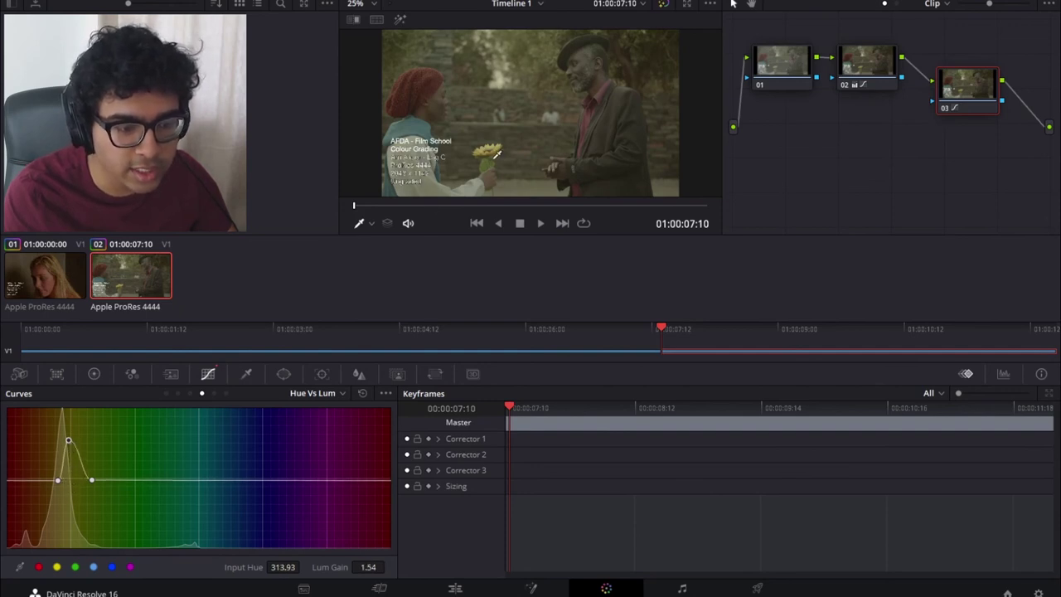
# - Add a two-point Custom curve on node 03 lifting highlights and pulling shadows down
pyautogui.click(213, 393)
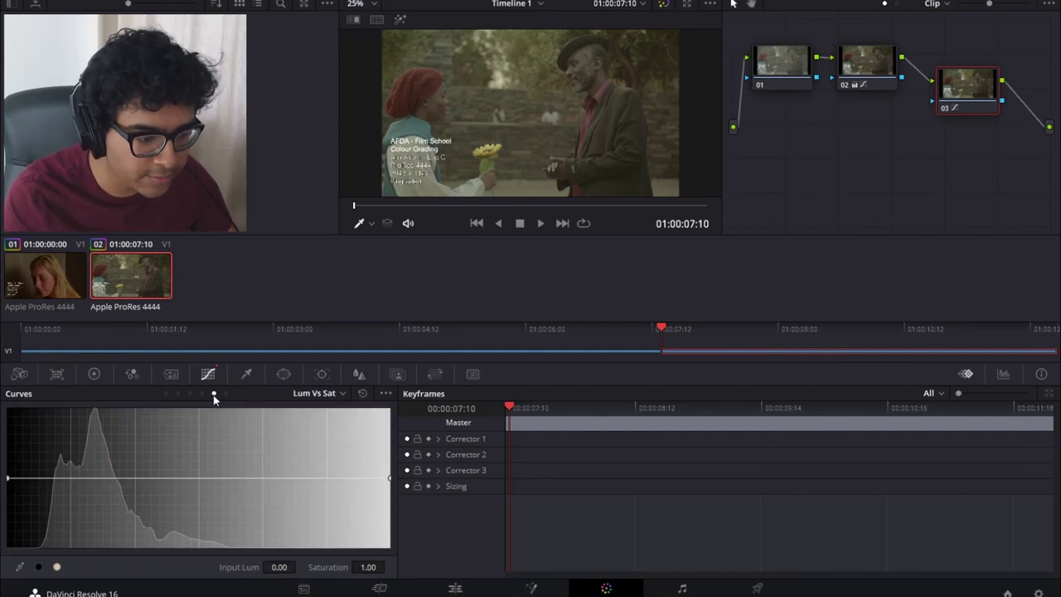
pyautogui.moveTo(113, 479)
pyautogui.mouseDown()
pyautogui.moveTo(107, 414)
pyautogui.moveTo(113, 567)
pyautogui.moveTo(111, 478)
pyautogui.mouseUp()
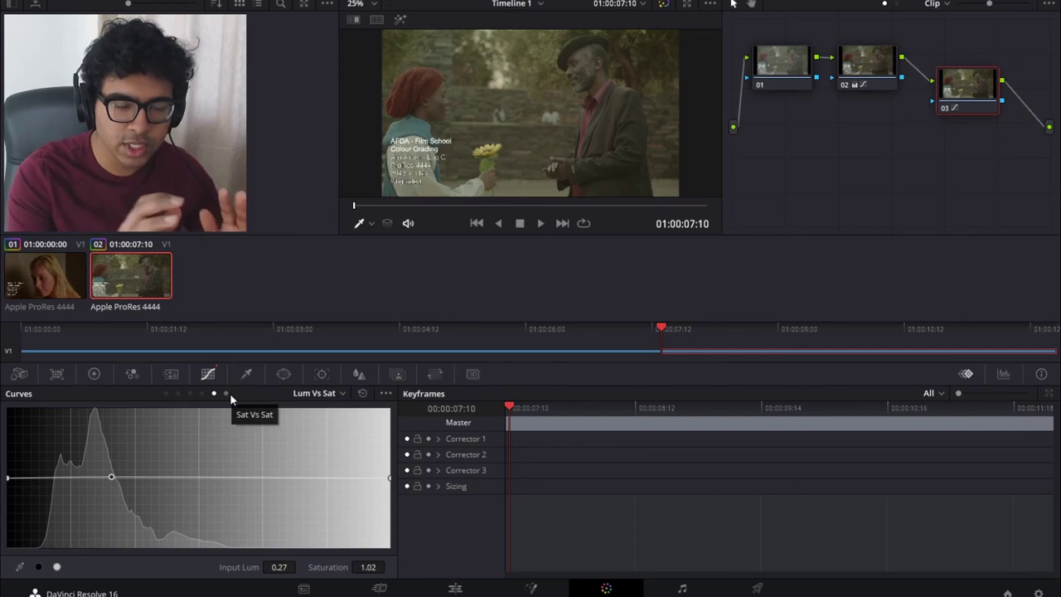
pyautogui.click(166, 393)
pyautogui.moveTo(195, 441)
pyautogui.mouseDown()
pyautogui.moveTo(197, 455)
pyautogui.moveTo(189, 441)
pyautogui.mouseUp()
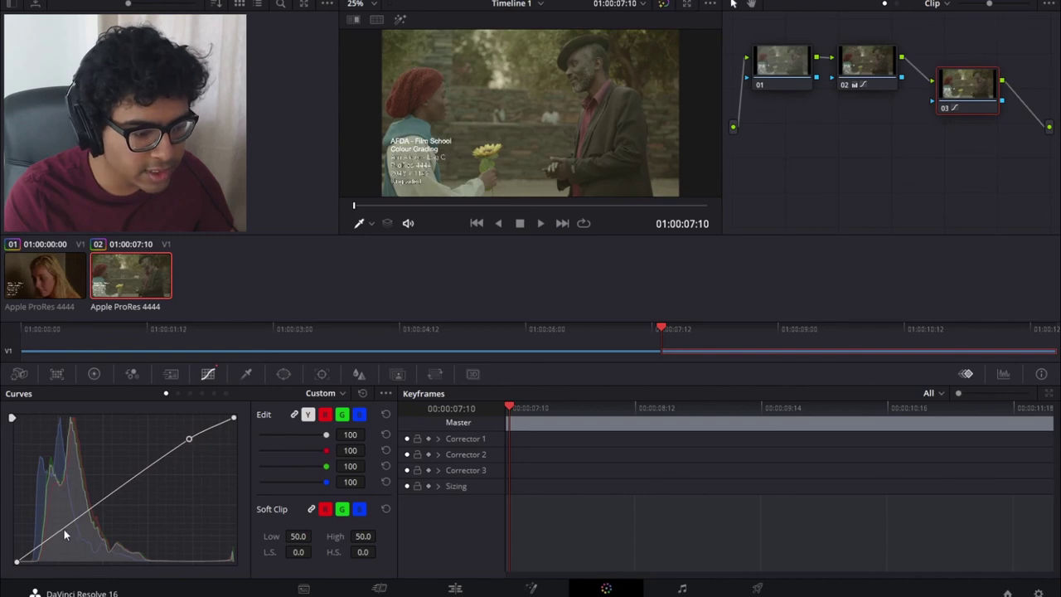
pyautogui.moveTo(63, 535); pyautogui.dragTo(63, 539)
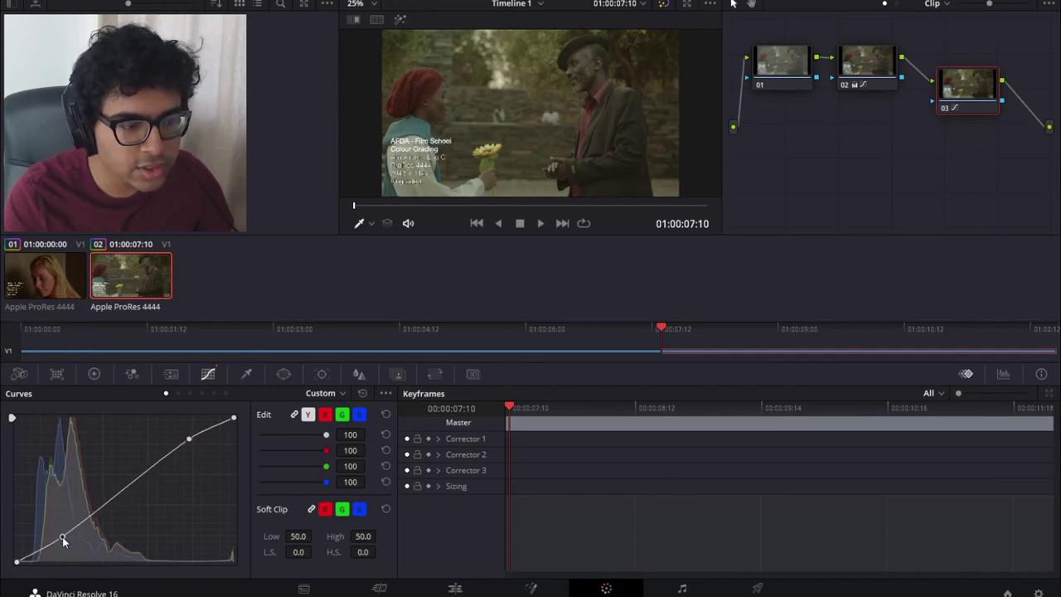
pyautogui.moveTo(190, 443); pyautogui.dragTo(189, 441)
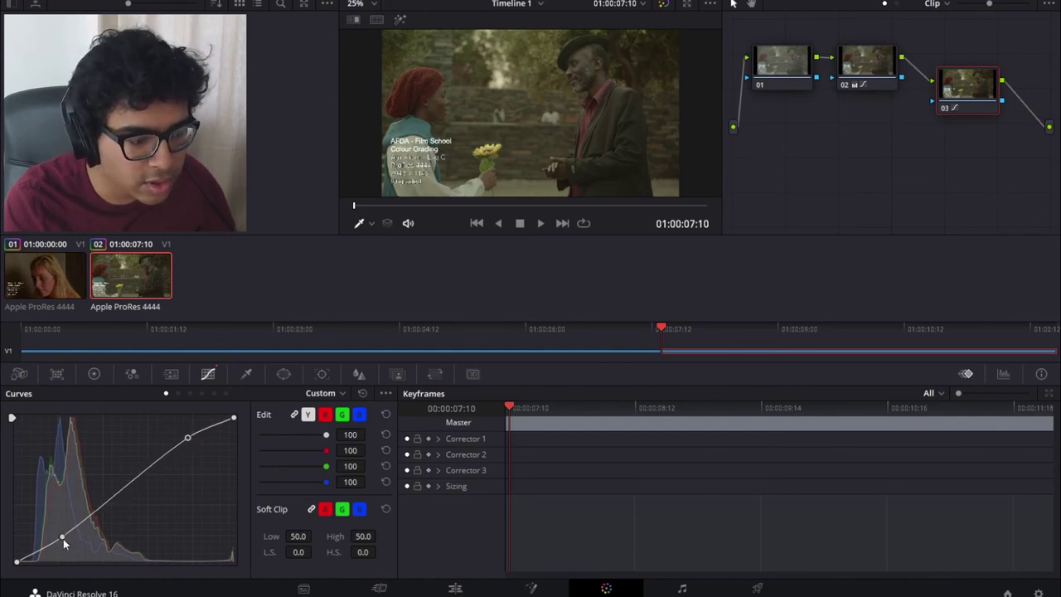
pyautogui.moveTo(63, 539); pyautogui.dragTo(65, 539)
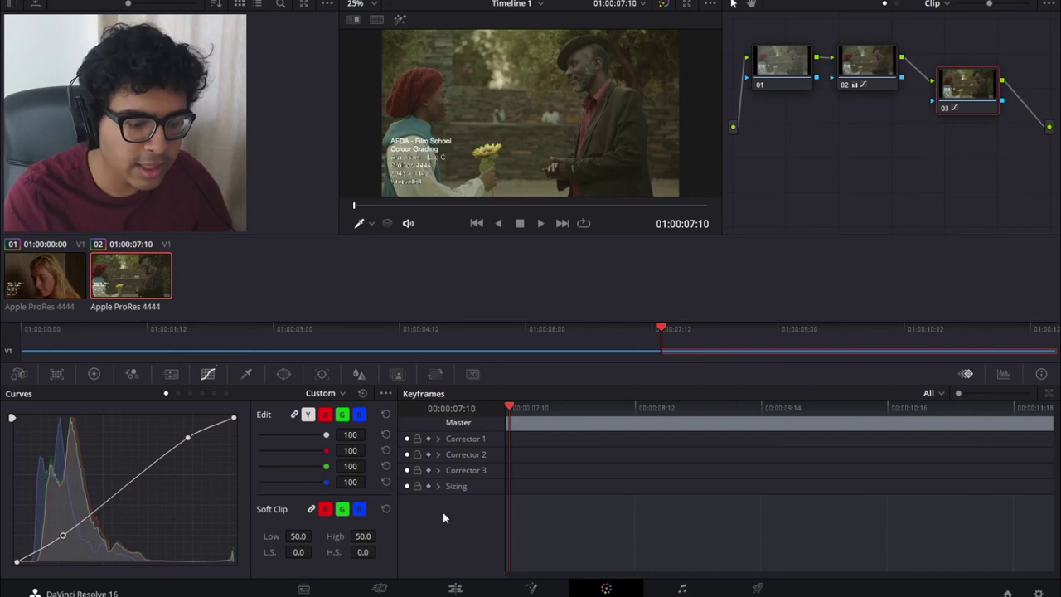
# - Switch back to the Edit page and stop playback
pyautogui.click(468, 588)
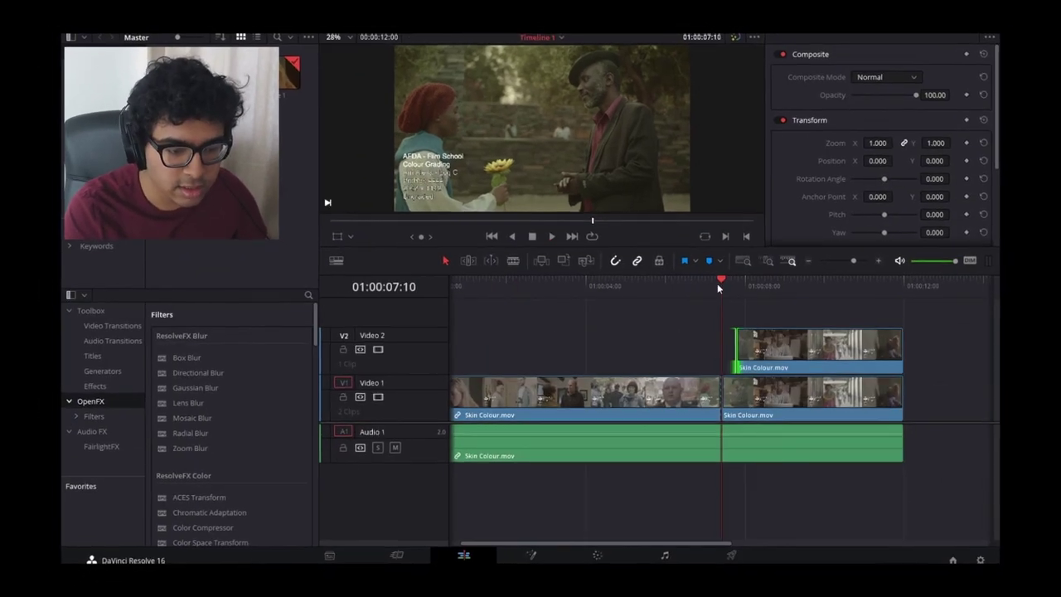
pyautogui.click(606, 588)
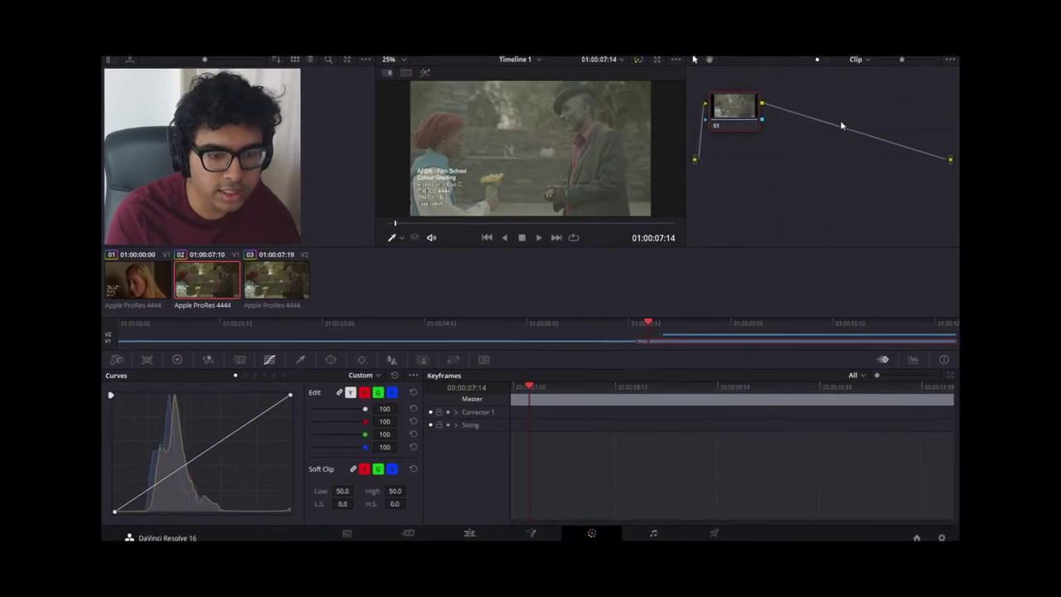
pyautogui.press('space')
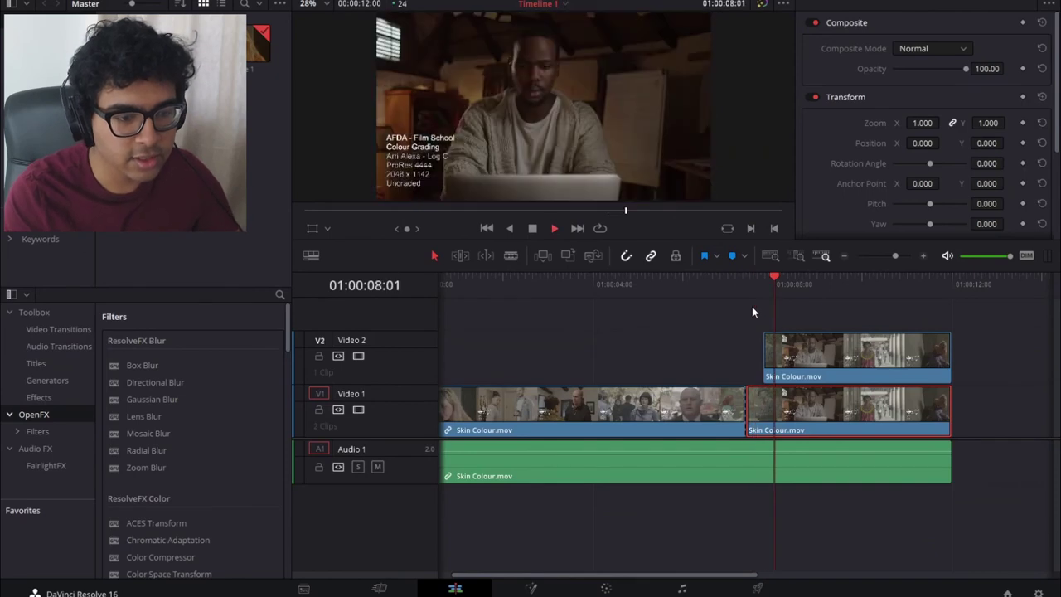
# - Scrub the playhead between 01:00:07:10 and 01:00:07:19, settling on 01:00:07:19
pyautogui.click(749, 279)
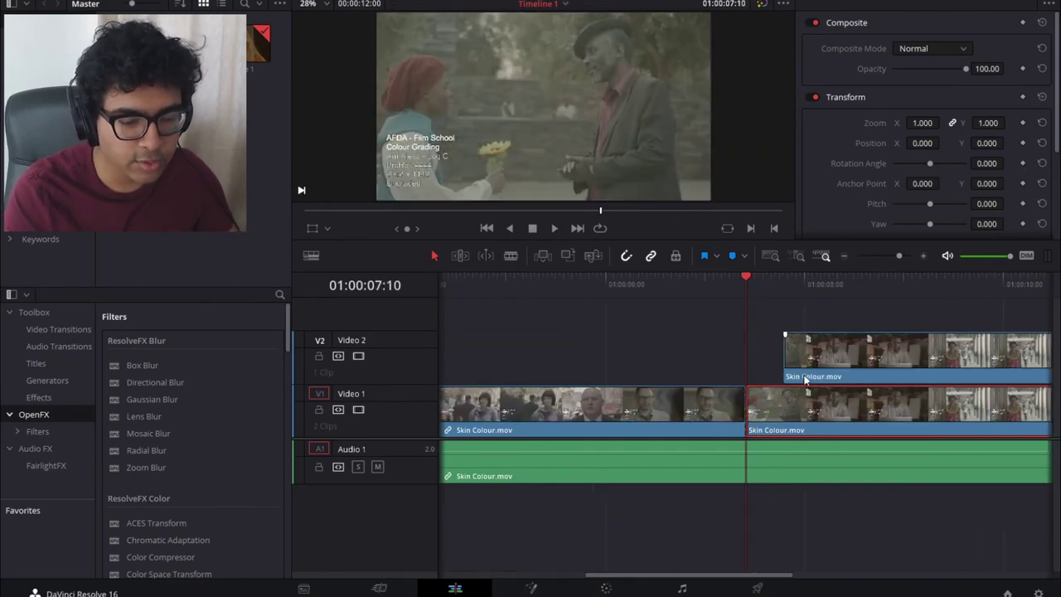
pyautogui.click(764, 279)
pyautogui.click(783, 279)
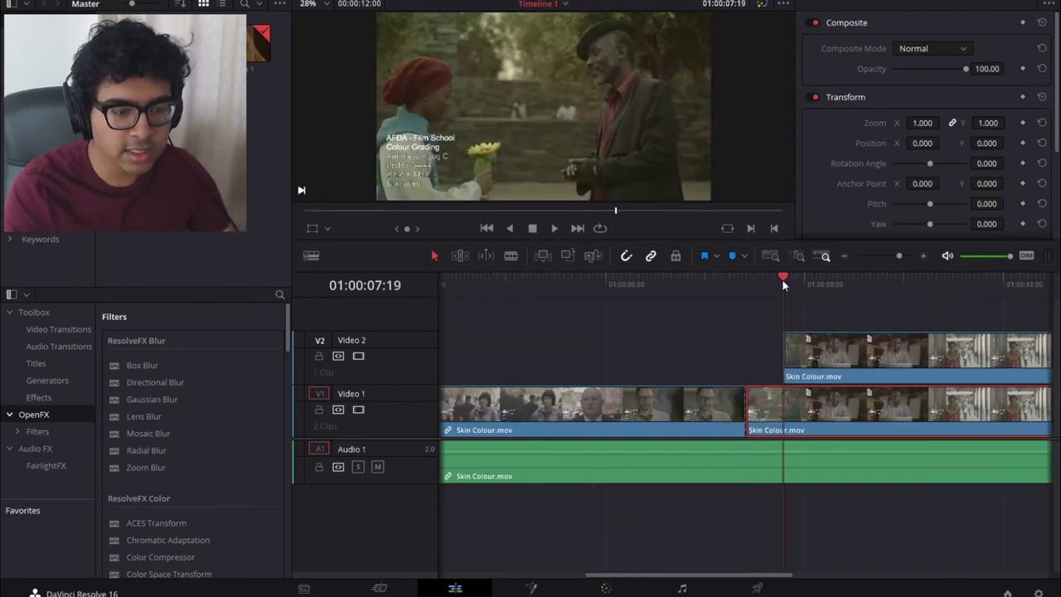
pyautogui.click(766, 281)
pyautogui.click(781, 278)
pyautogui.click(768, 279)
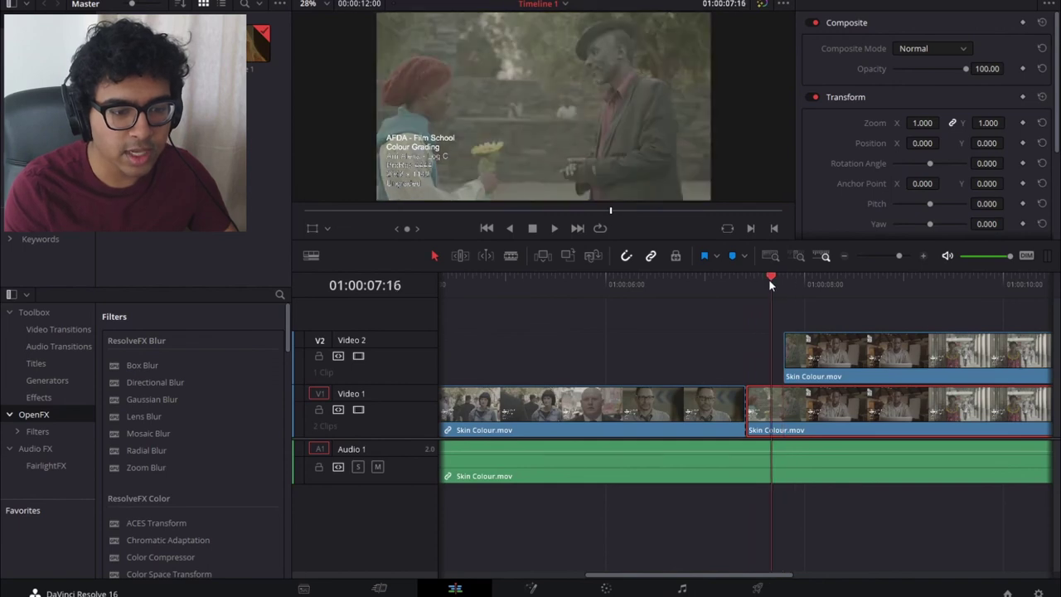
pyautogui.click(780, 279)
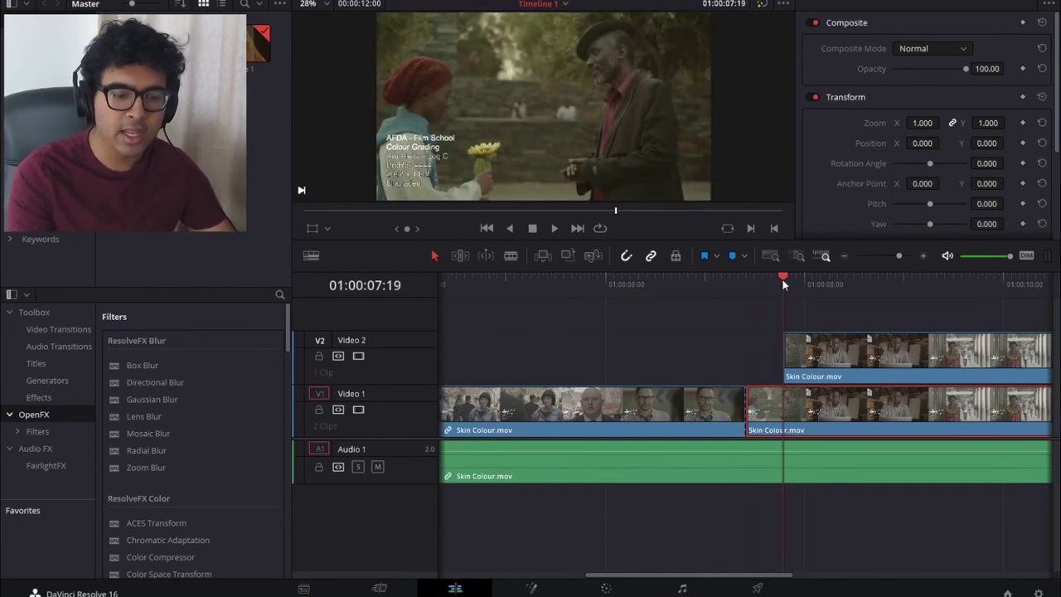